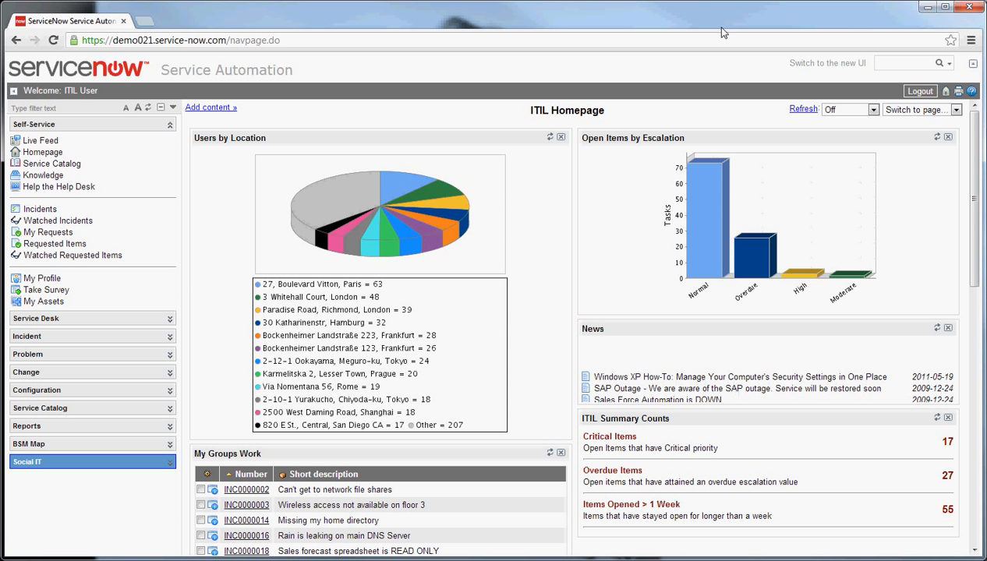
Step: Filter the application navigator by "inc" and open a new incident form
click(43, 108)
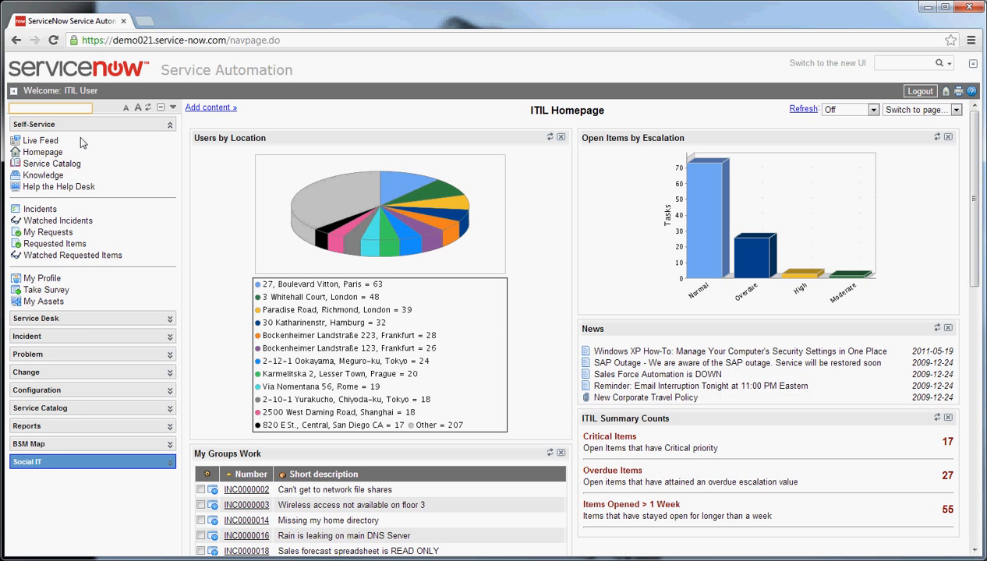
text(inc)
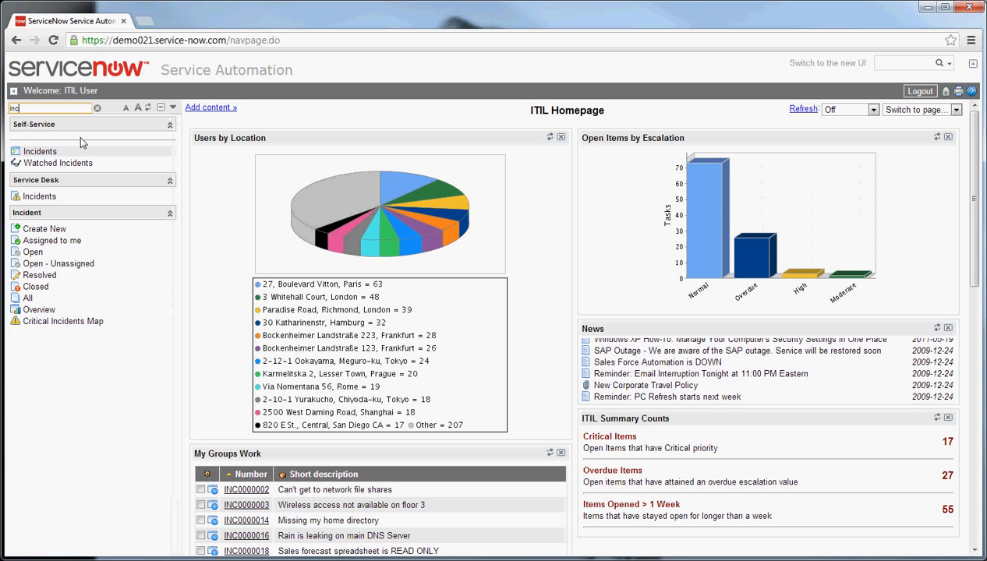
click(58, 229)
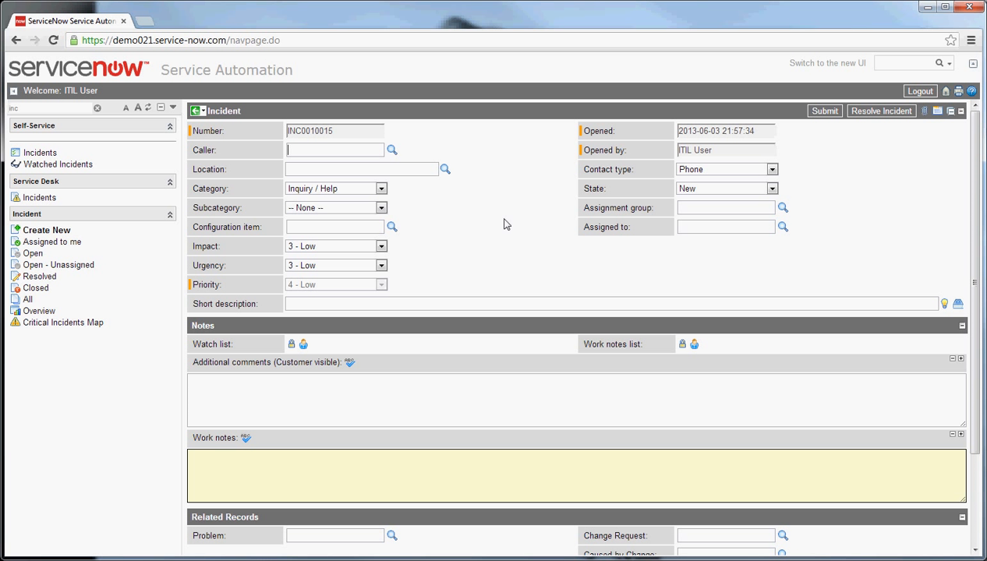
Step: Search the caller lookup by the caller's first name with a contains wildcard and assign the matching user as the incident's caller
click(391, 152)
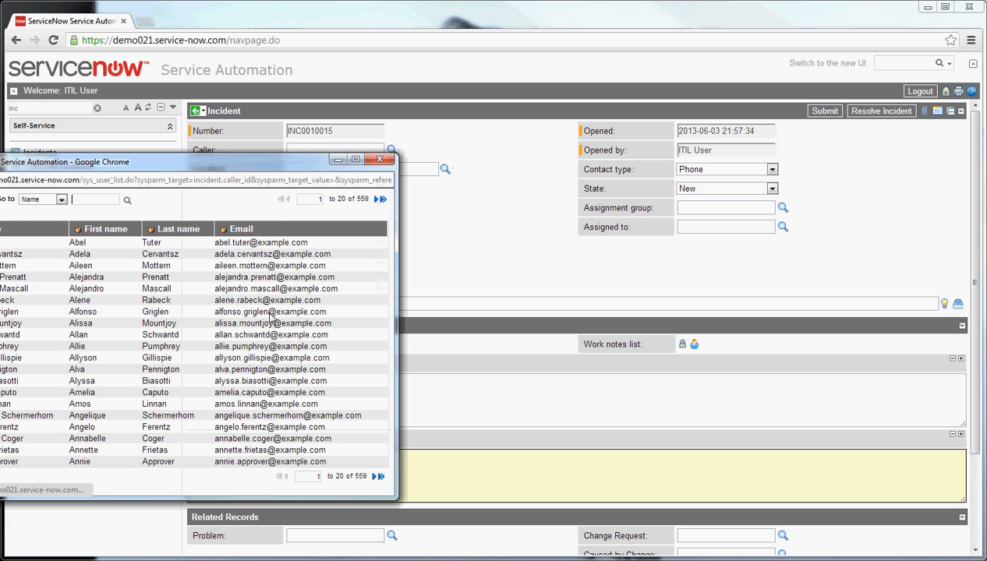
click(98, 201)
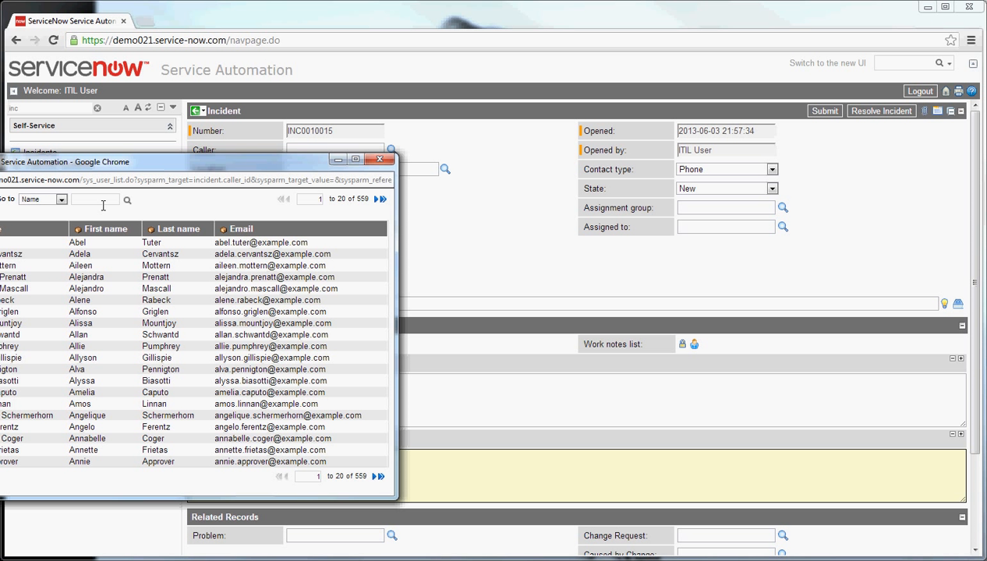
text(*alene)
key(Return)
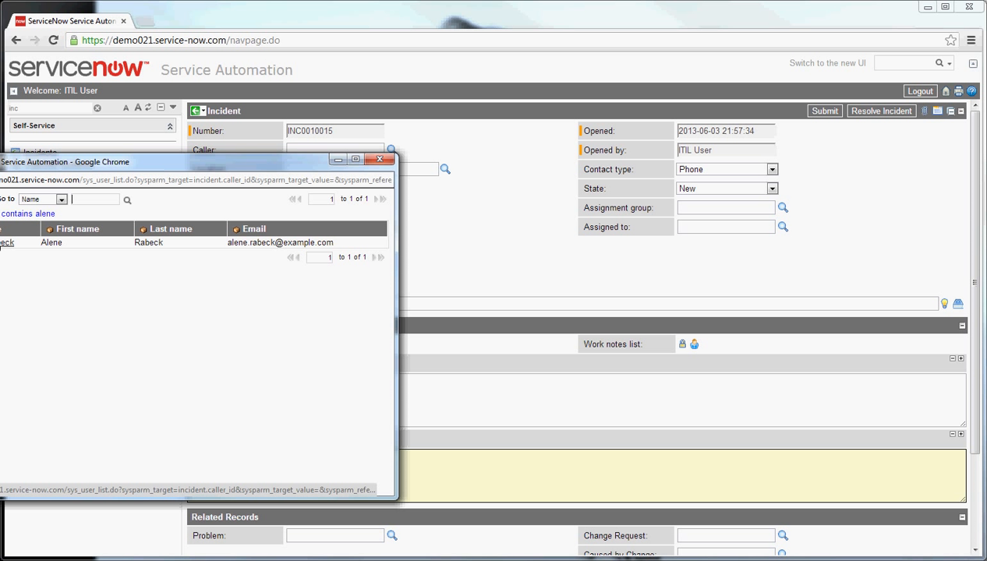
click(7, 242)
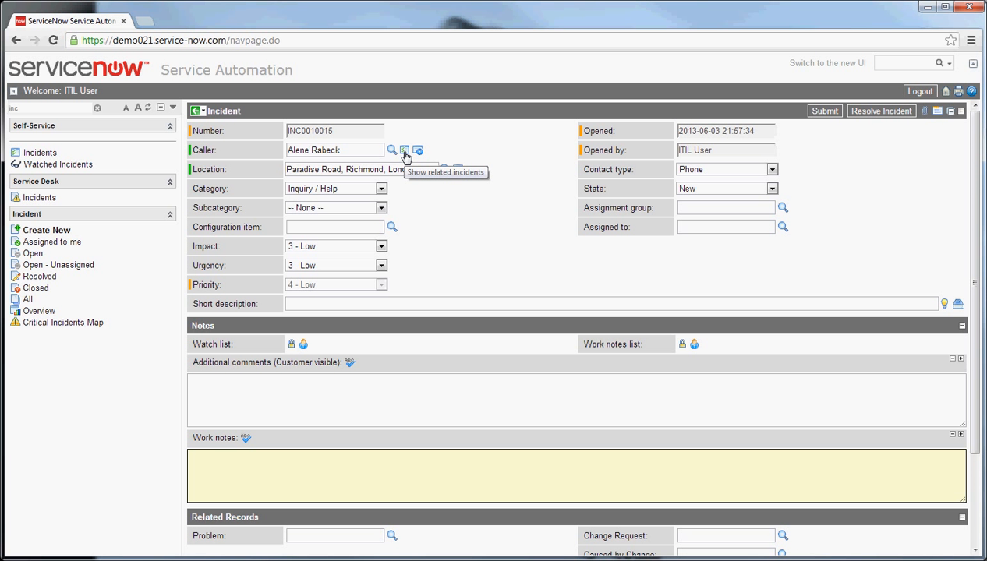
Step: View the caller's related incidents and user record, and return to the incident form
click(406, 155)
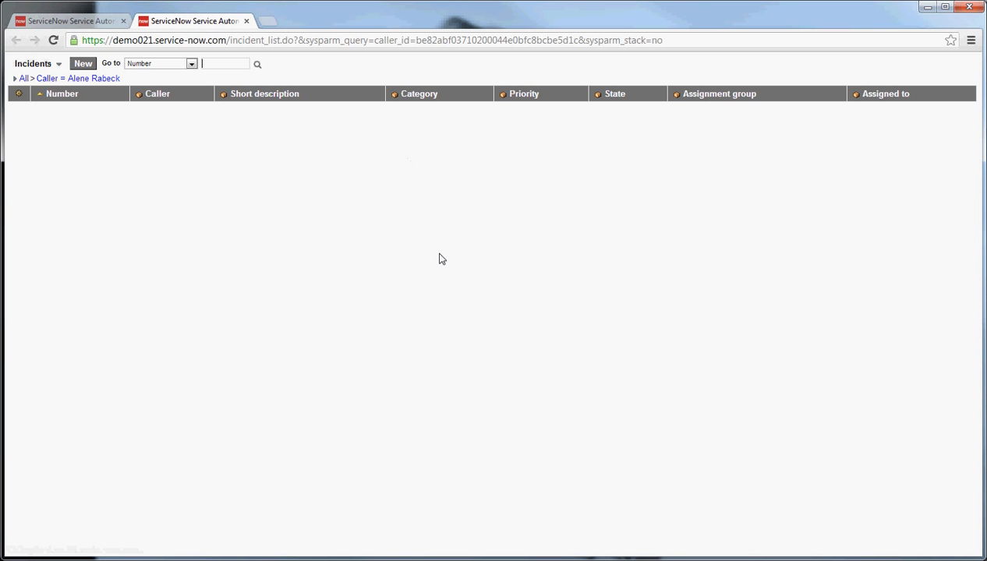
click(94, 22)
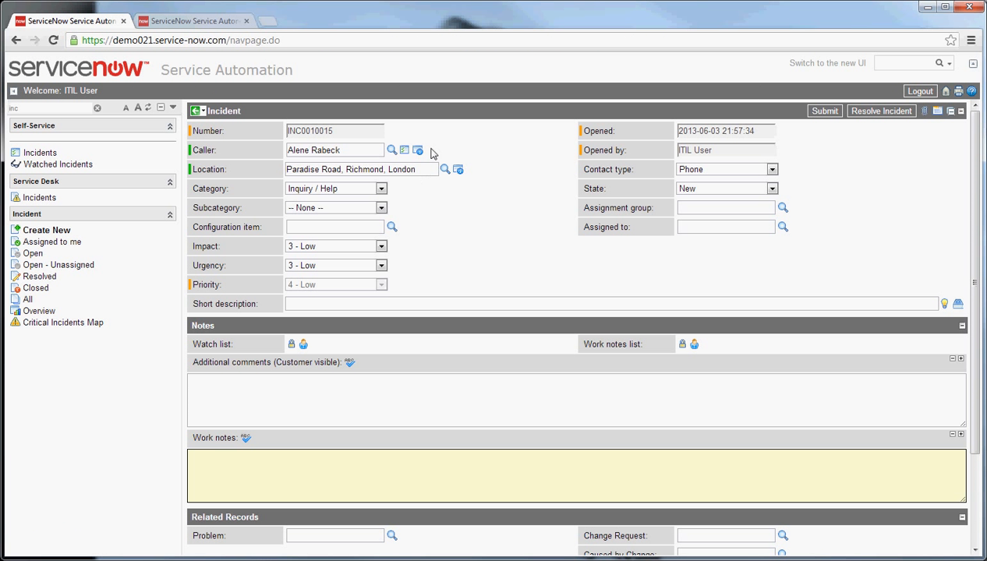
mouse_move(418, 151)
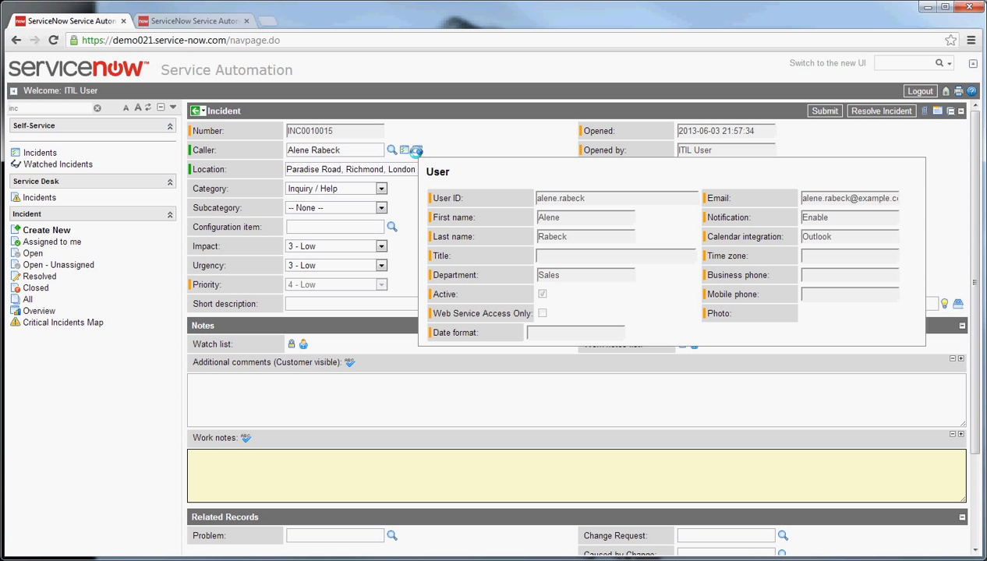
click(503, 169)
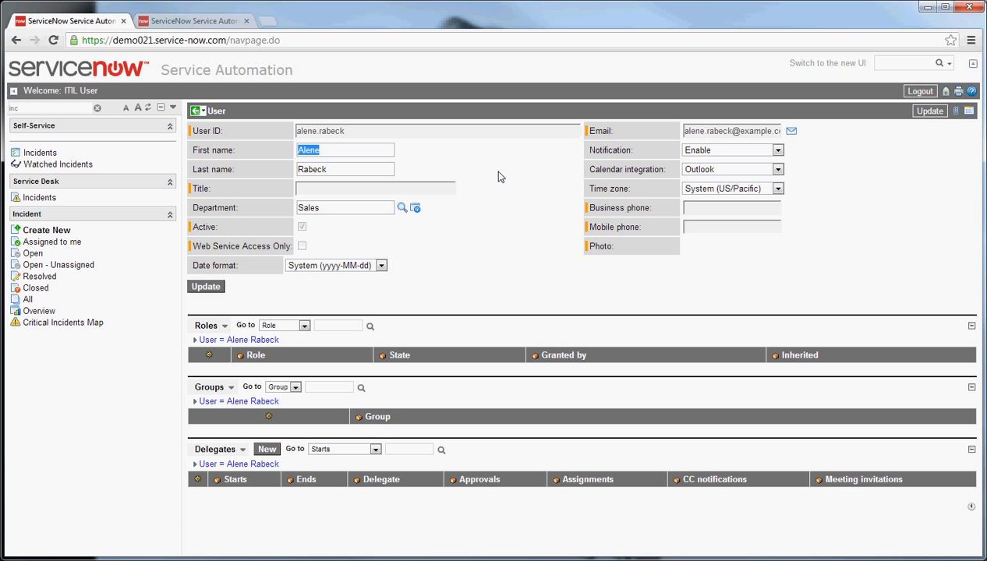
key(alt+Left)
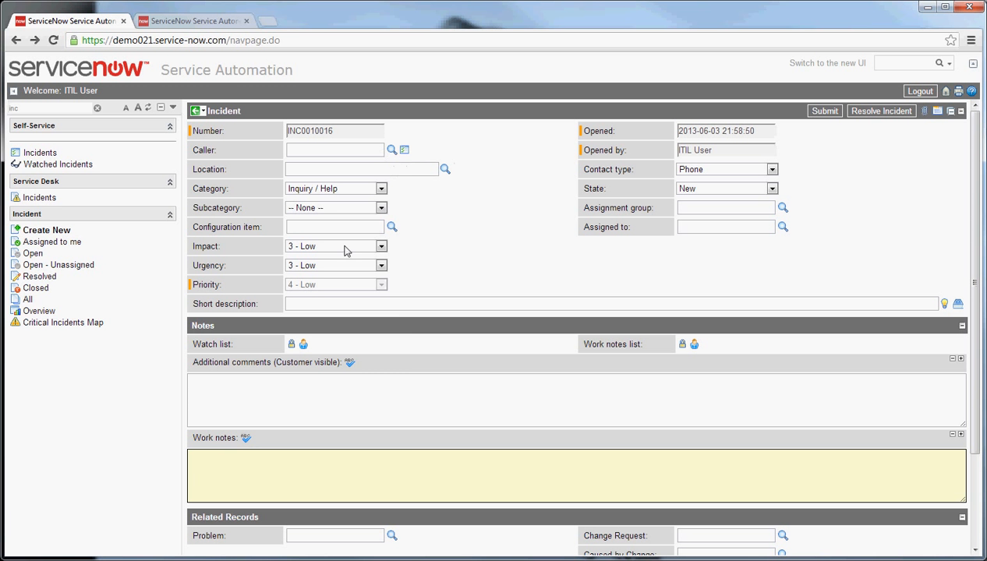
Step: Assign the first listed user as the incident's caller and *ANNIE-IBM as its configuration item
click(391, 150)
click(12, 243)
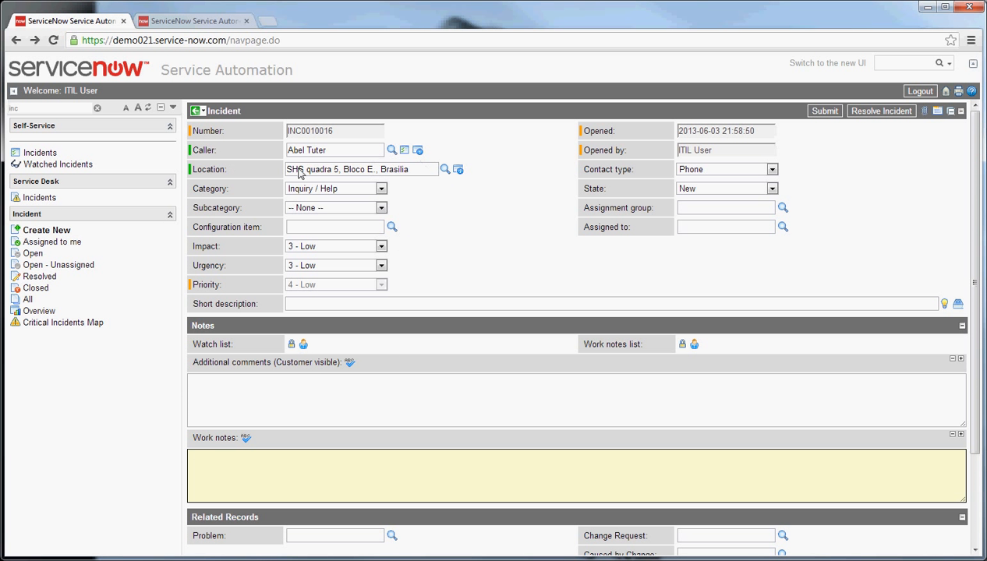
mouse_move(459, 170)
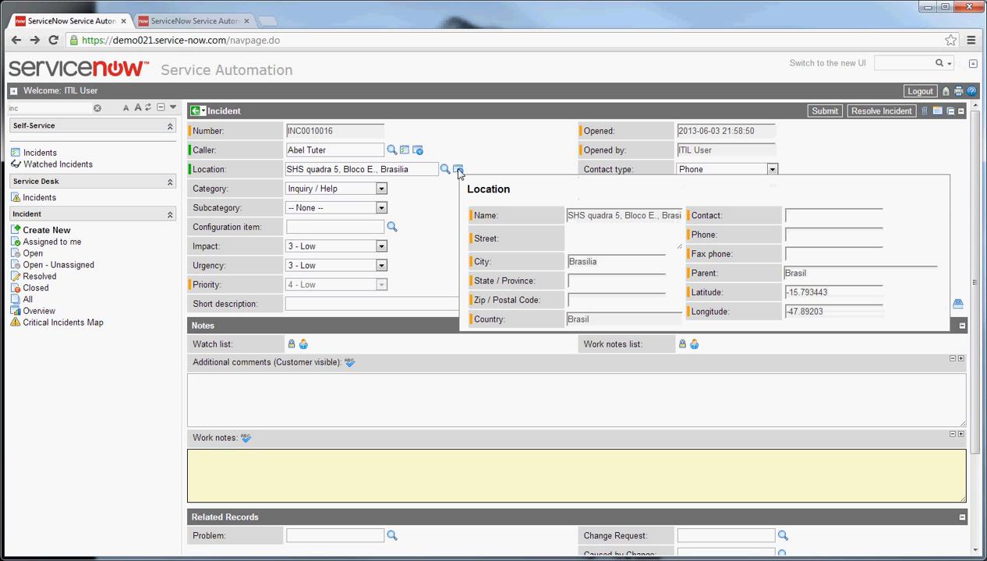
click(391, 227)
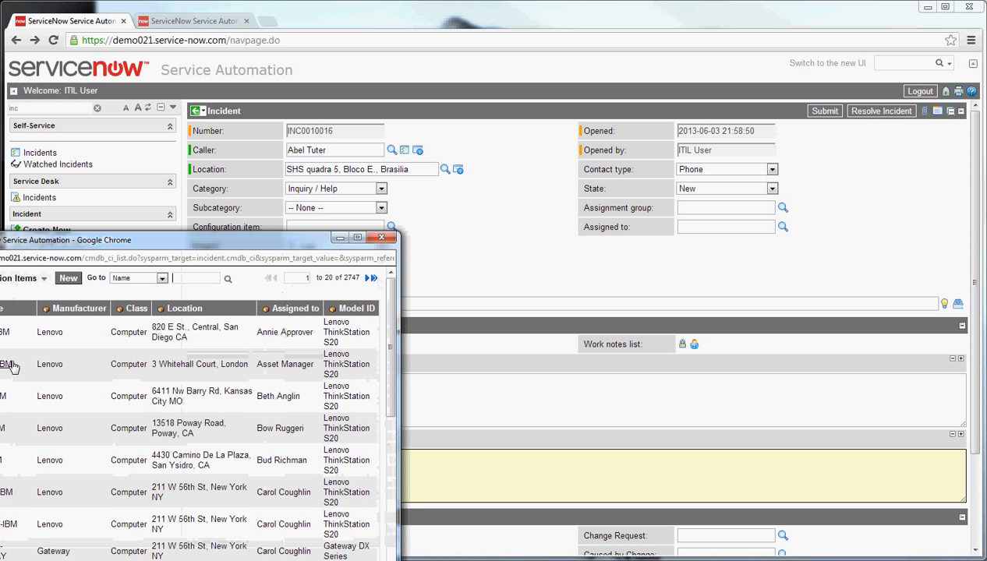
click(4, 333)
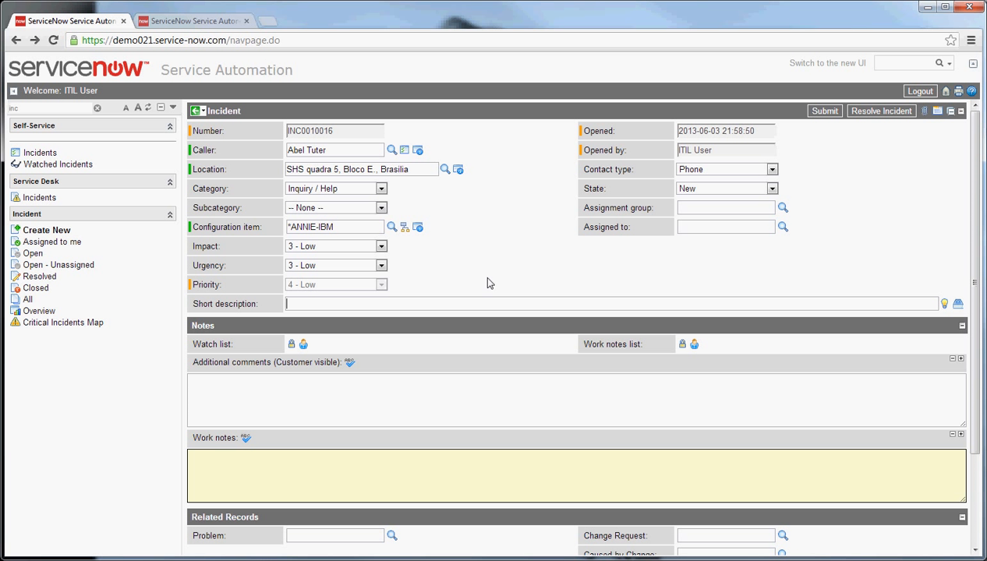
Step: Enter "short description" as the incident's short description and save the record
text(short description)
click(427, 378)
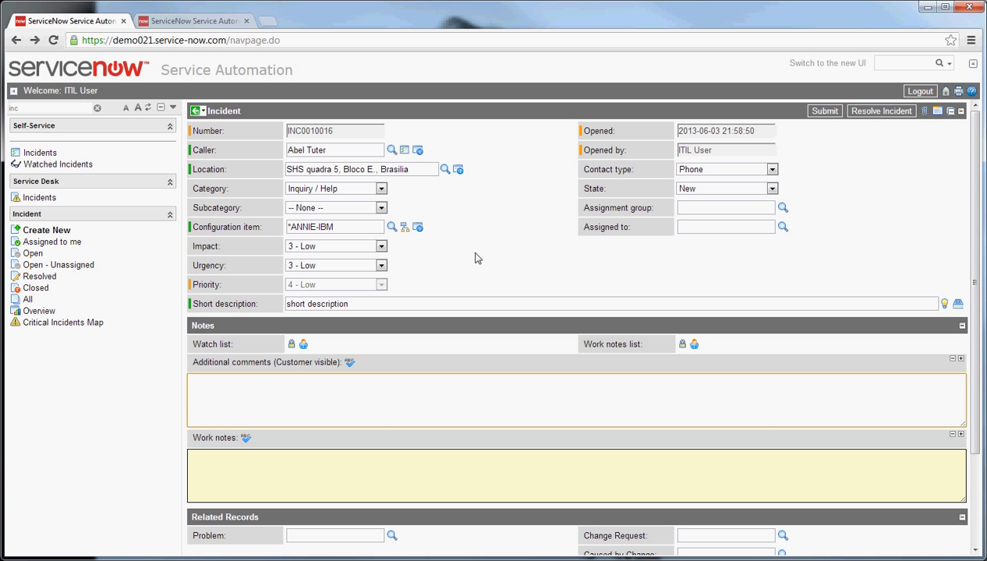
scroll(474, 257, down, 1)
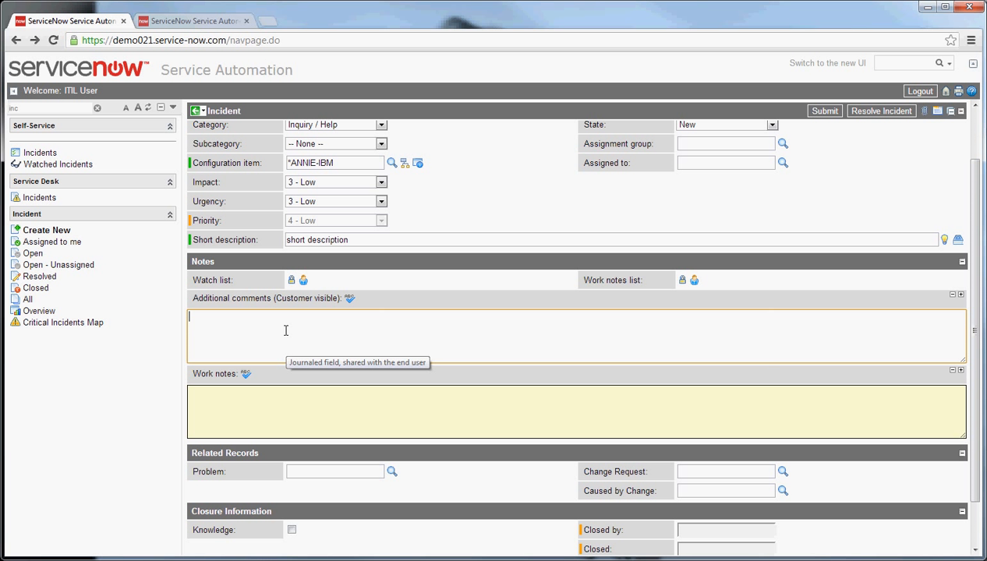
click(306, 399)
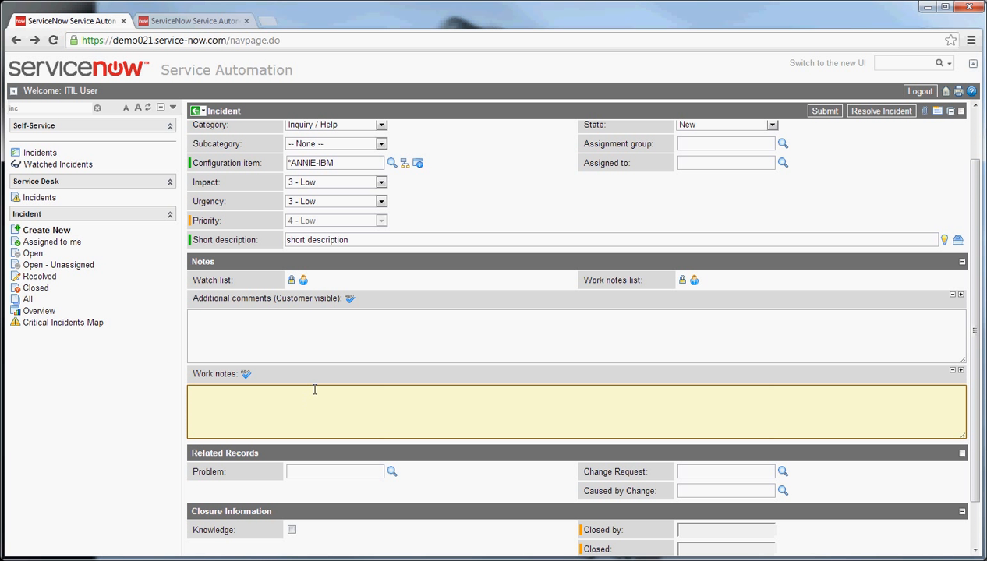
click(294, 322)
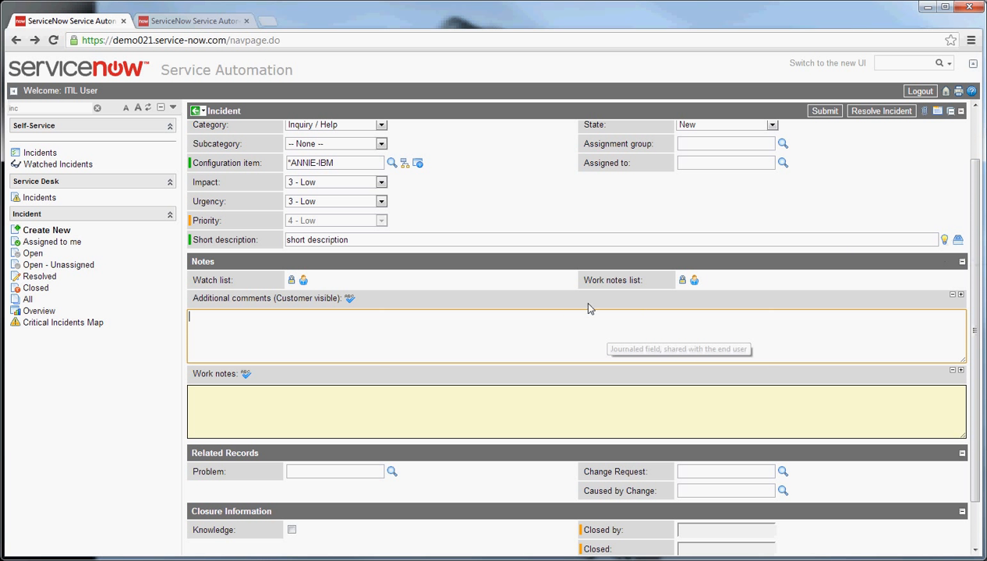
scroll(408, 235, down, 1)
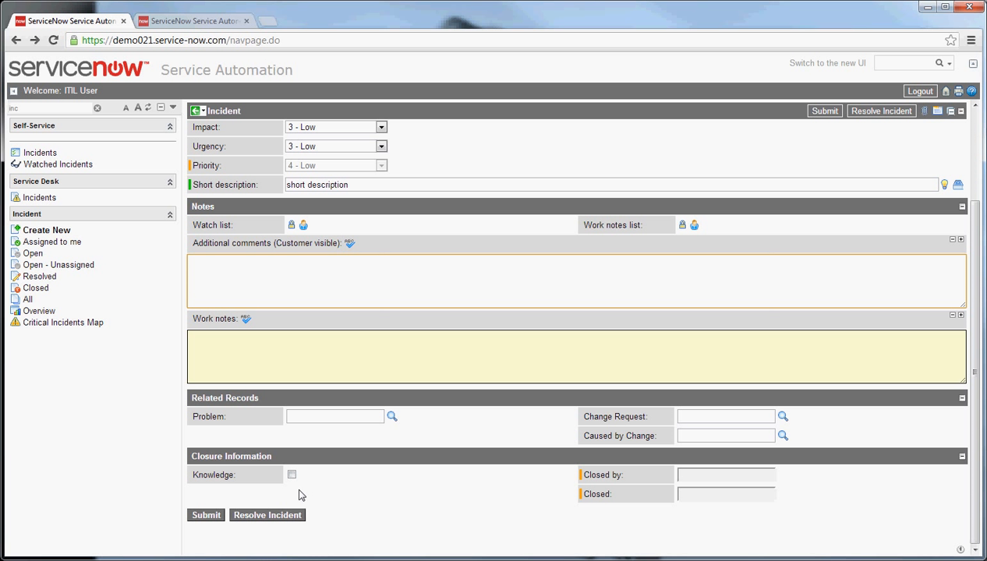
scroll(484, 439, up, 3)
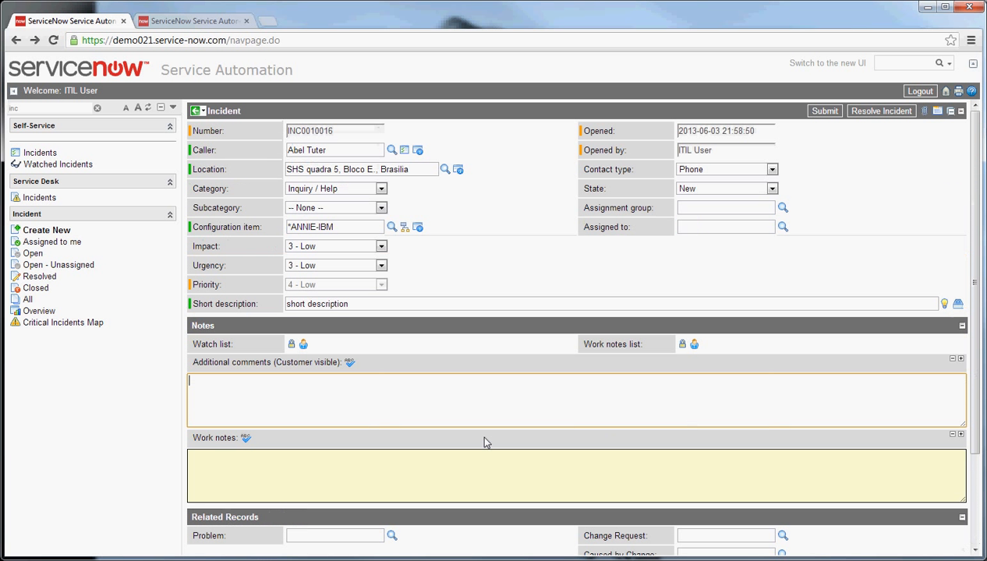
right_click(750, 108)
click(789, 120)
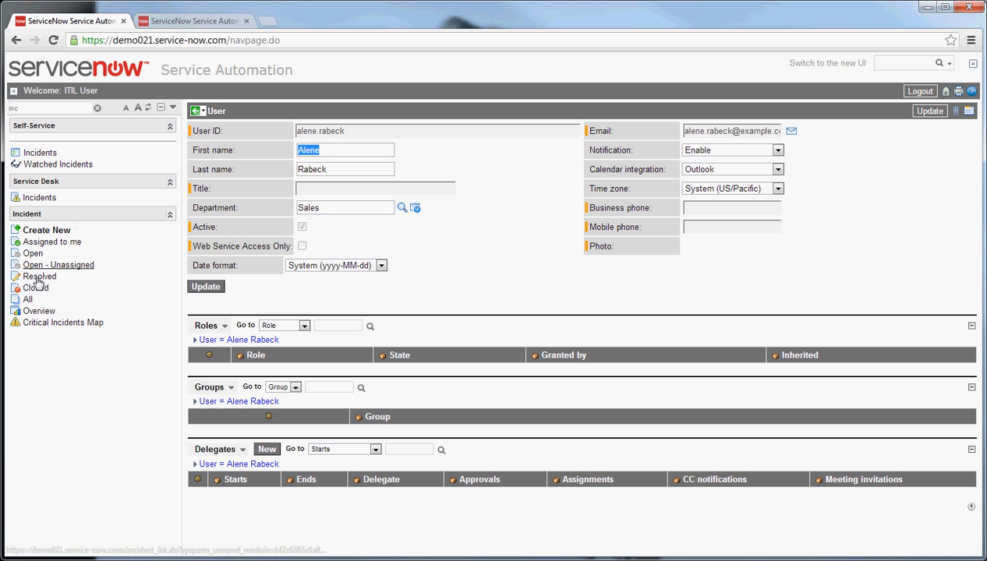
Step: Save the open user record and view the record actions and sections available on the blank incident form
right_click(549, 113)
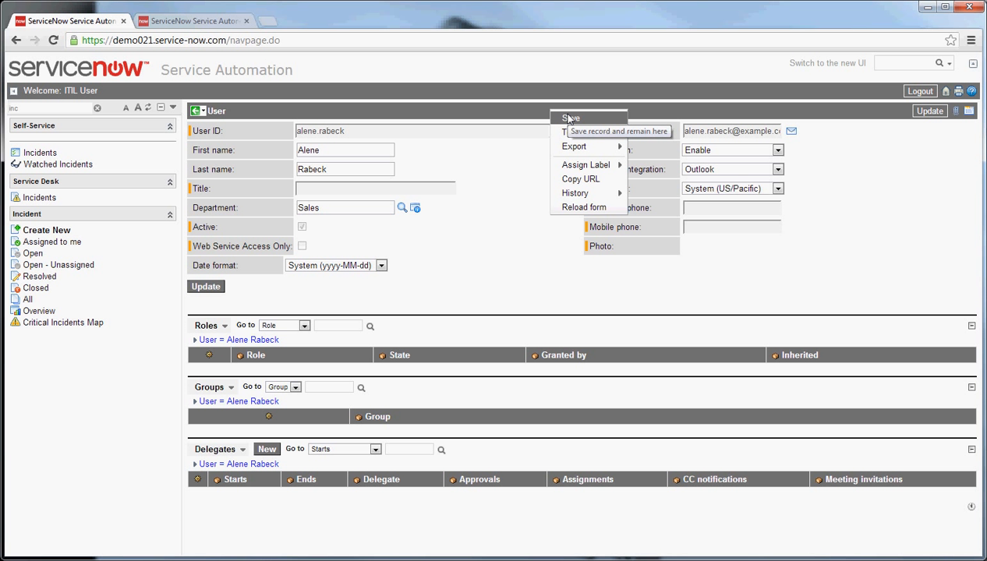
click(570, 118)
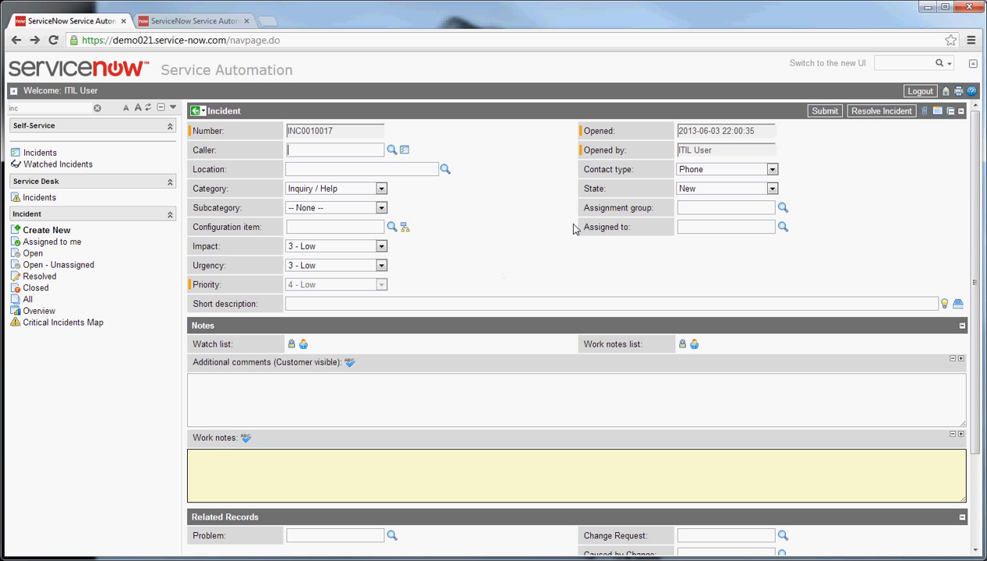
right_click(513, 115)
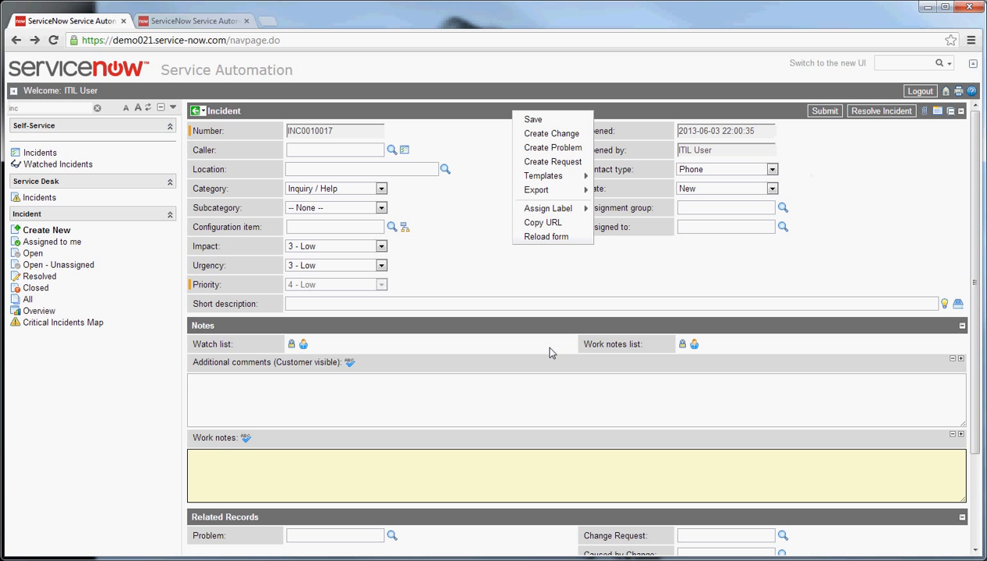
click(524, 267)
scroll(523, 265, down, 3)
scroll(524, 262, up, 3)
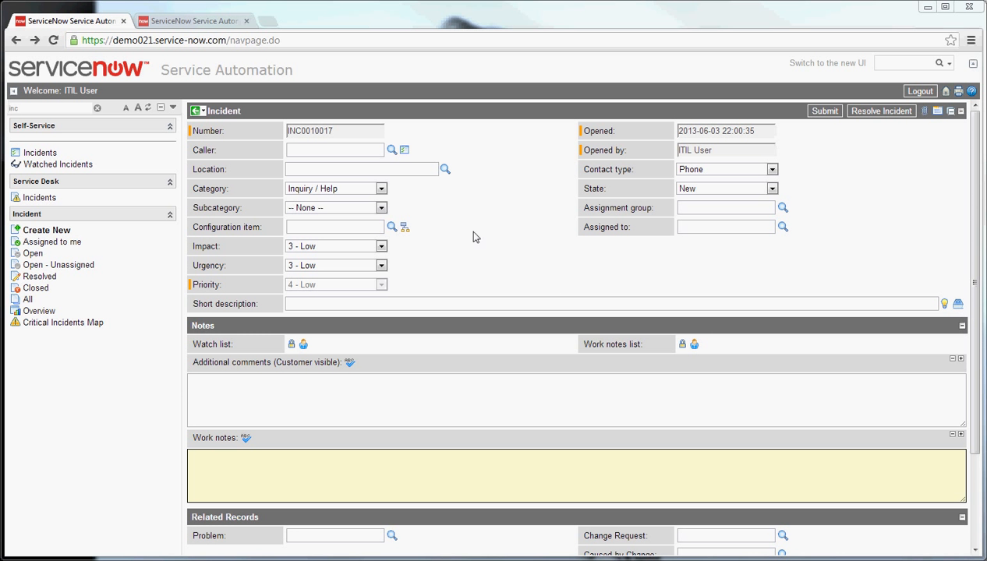
Step: List the open incidents by number in descending order and open the newest one to review its fields and activity
click(33, 254)
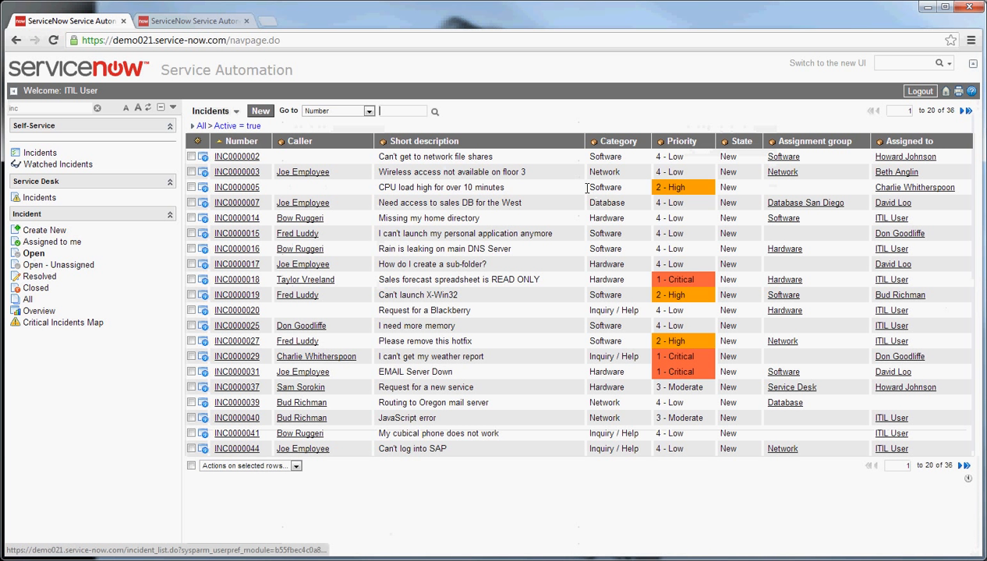
click(245, 143)
click(253, 162)
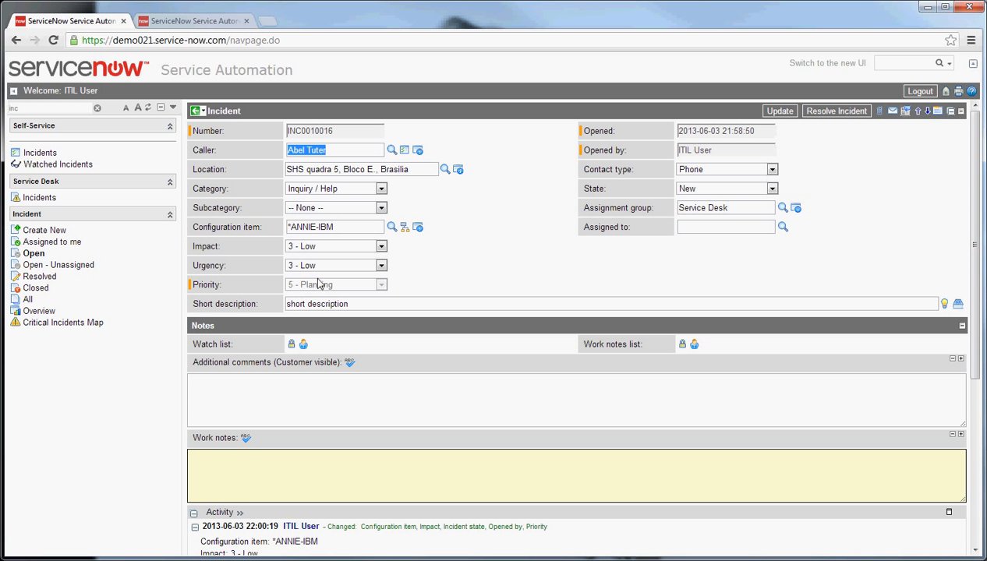
scroll(563, 229, down, 3)
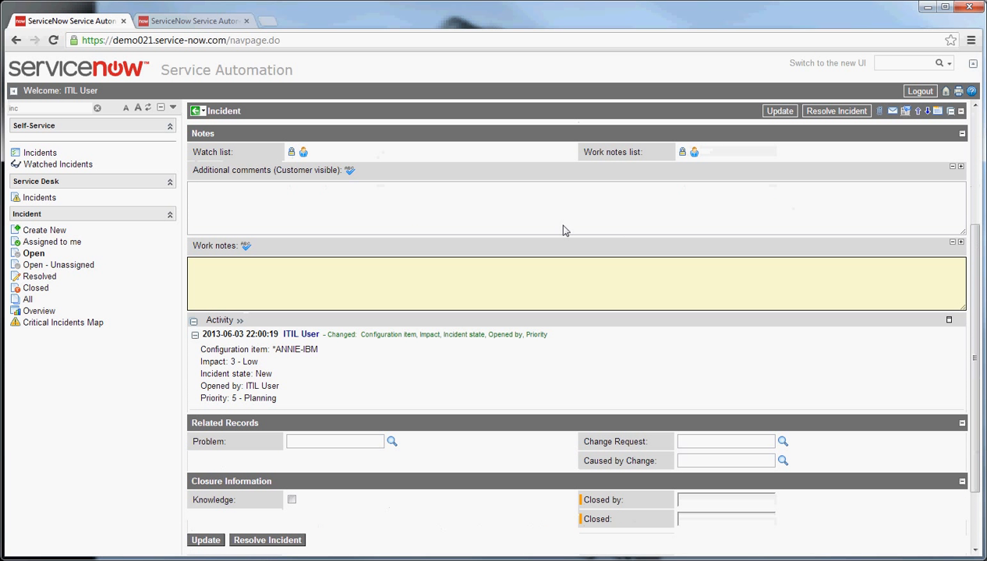
scroll(462, 311, down, 2)
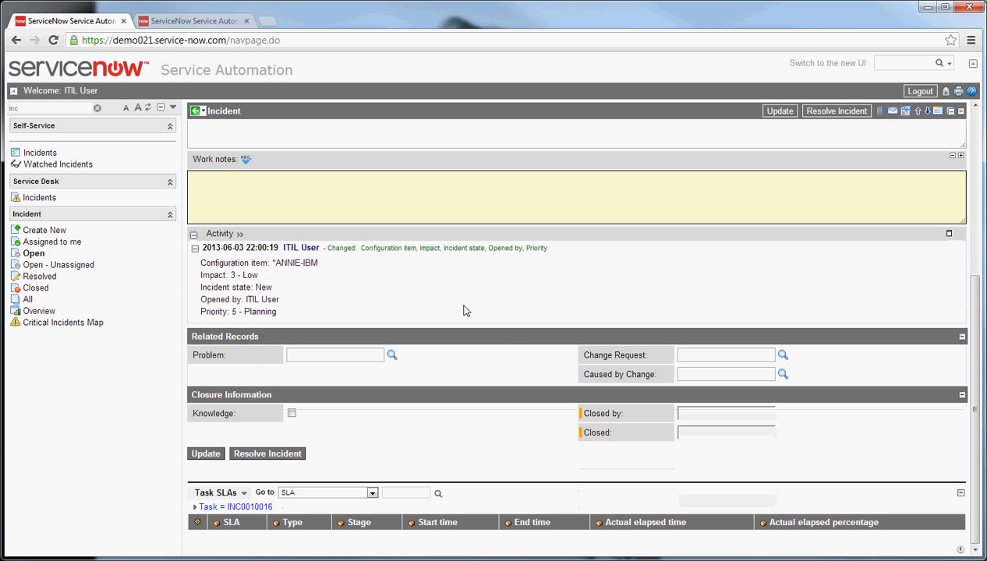
scroll(464, 311, up, 5)
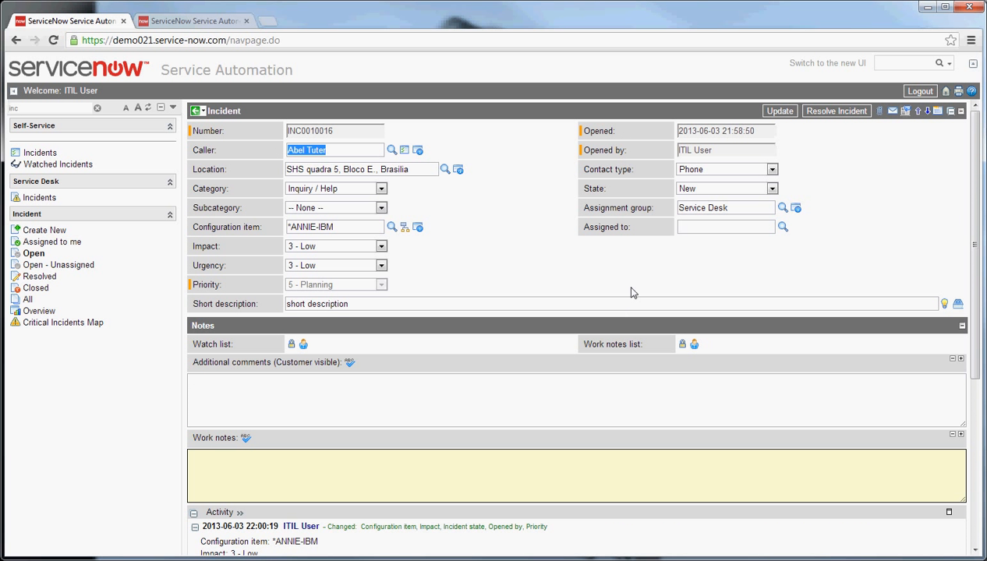
Step: Filter the application navigator by "cha" and open a new change request form to look over its fields
click(55, 109)
text(cha)
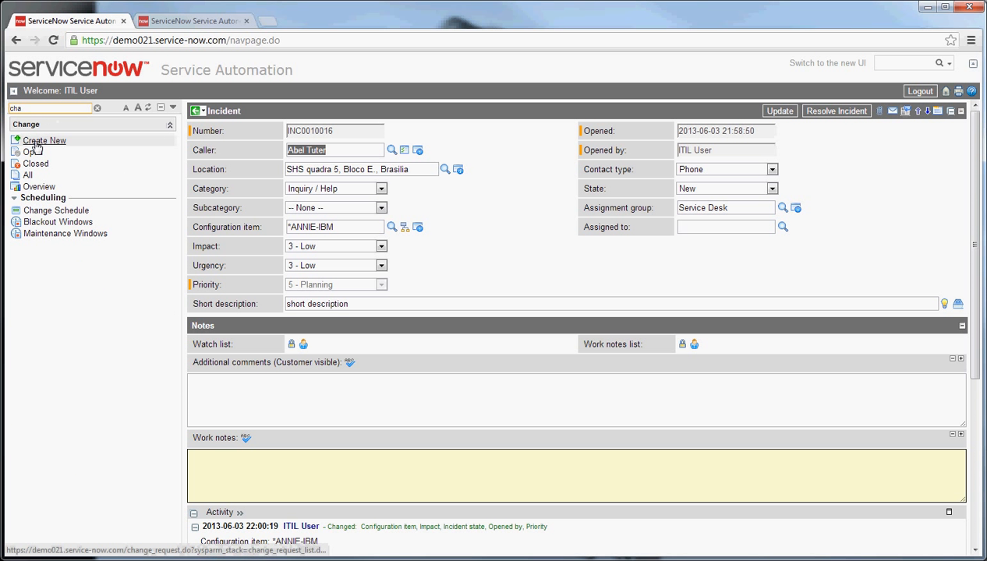
click(44, 140)
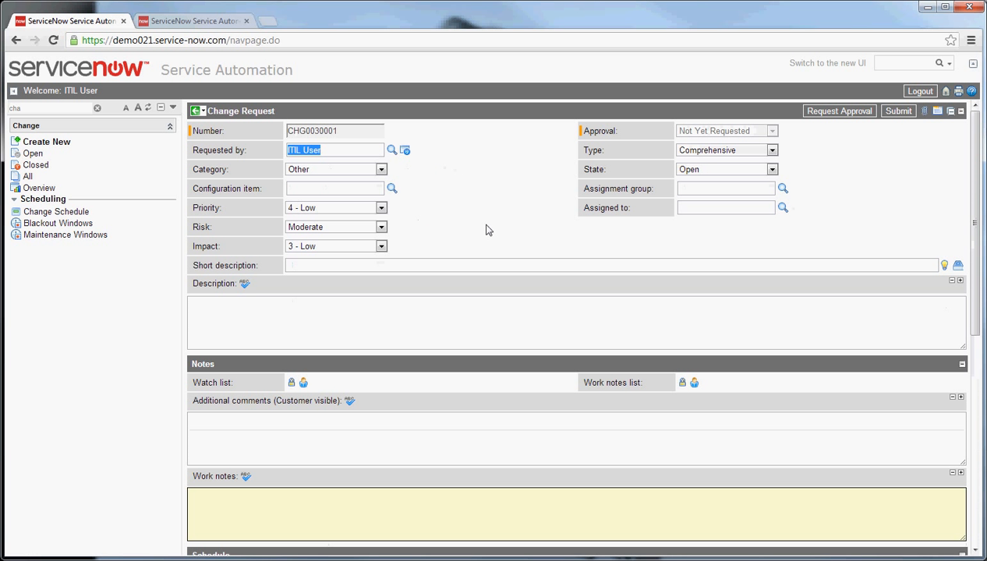
scroll(474, 191, down, 3)
scroll(476, 191, up, 3)
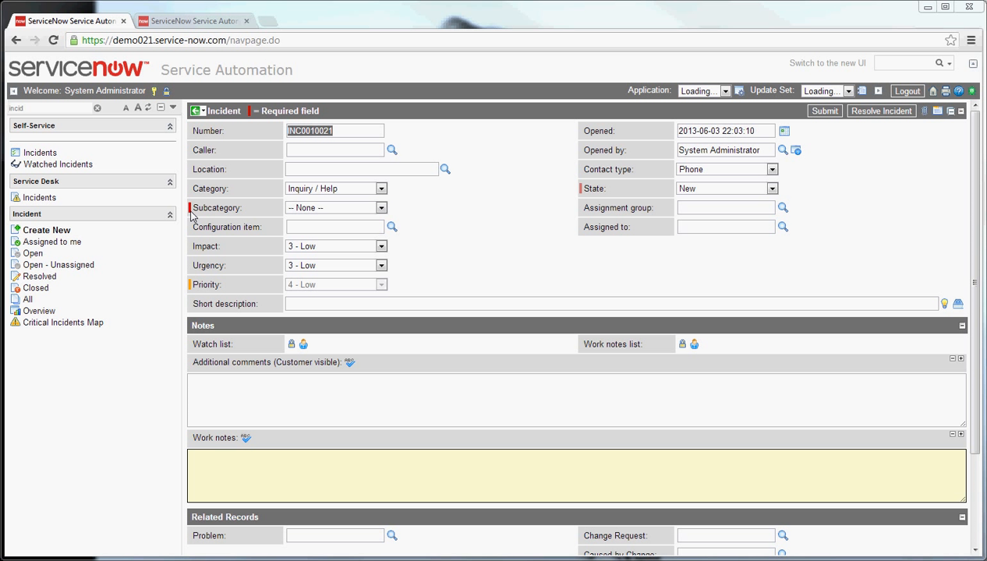
Step: Set the new incident's subcategory to Antivirus and switch its state through Awaiting Problem and Closed to Awaiting User Info
click(381, 207)
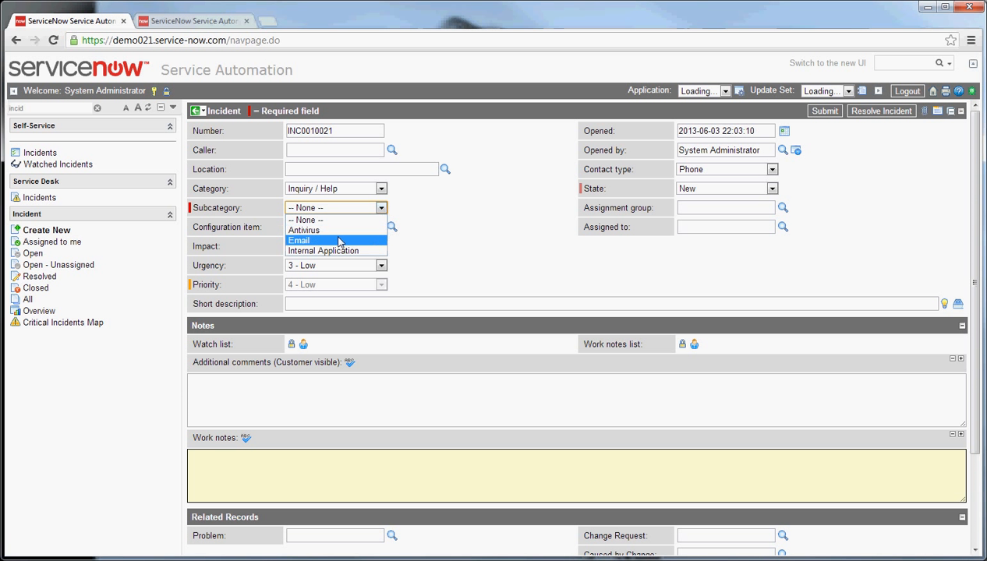
click(332, 231)
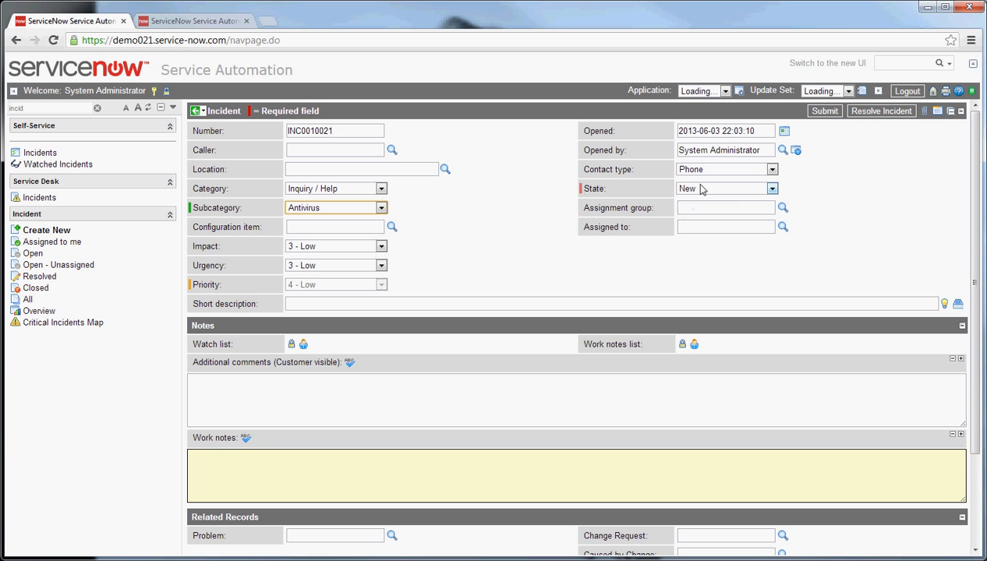
click(771, 188)
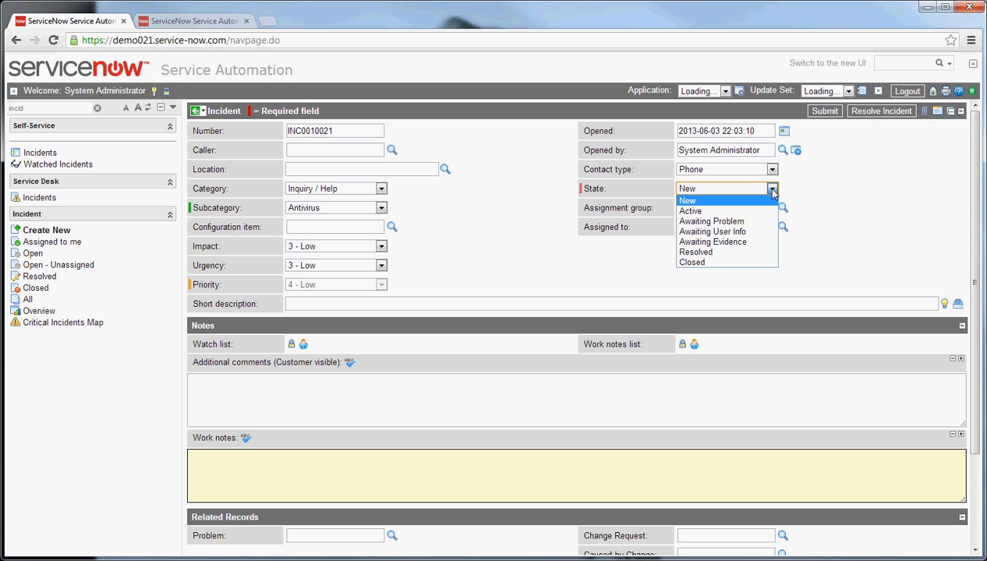
click(733, 224)
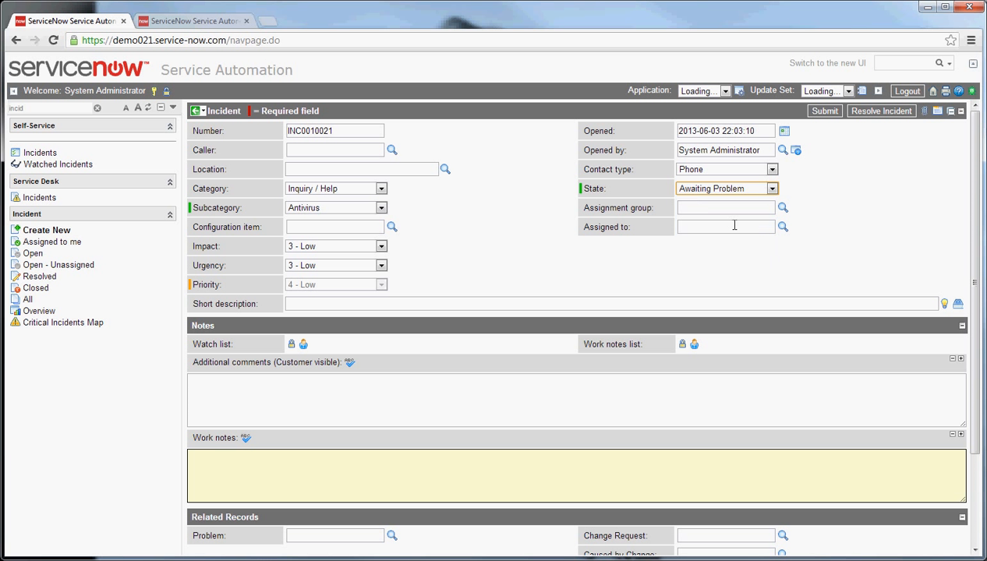
click(770, 189)
click(693, 263)
click(770, 189)
click(711, 232)
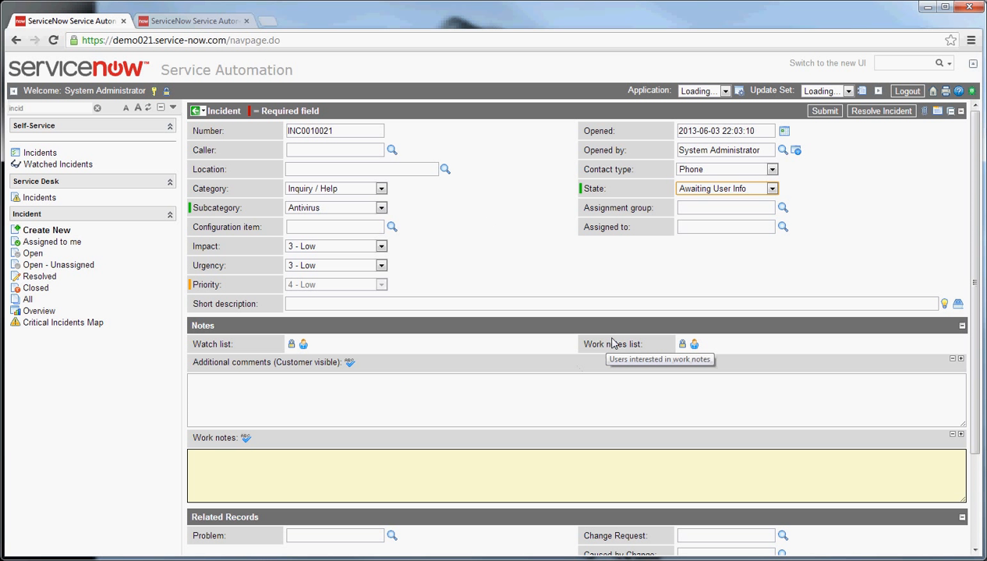
Step: Add the current user to the watch list and work notes list, and add the first user suggested for "a" to the watch list
click(304, 345)
click(695, 343)
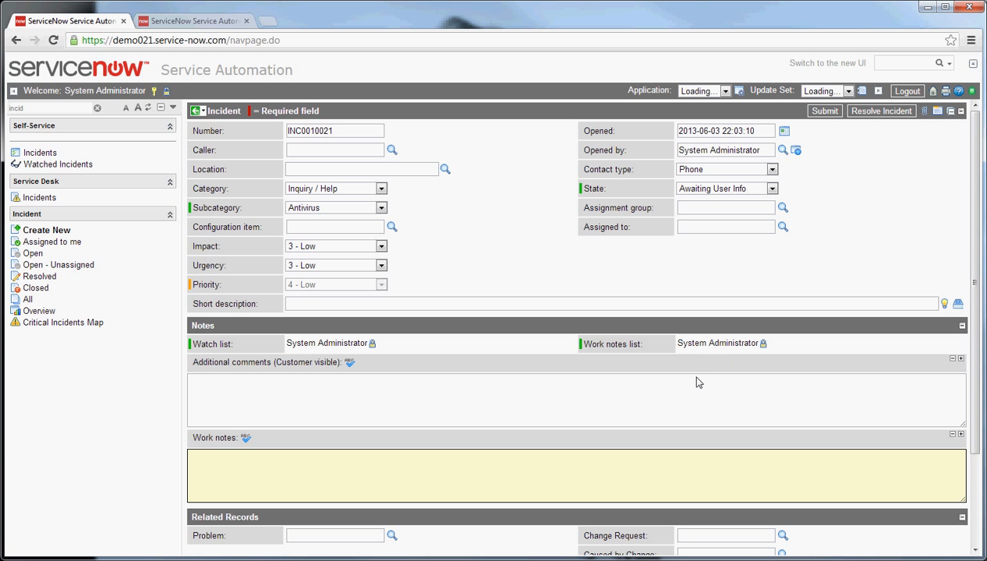
click(372, 344)
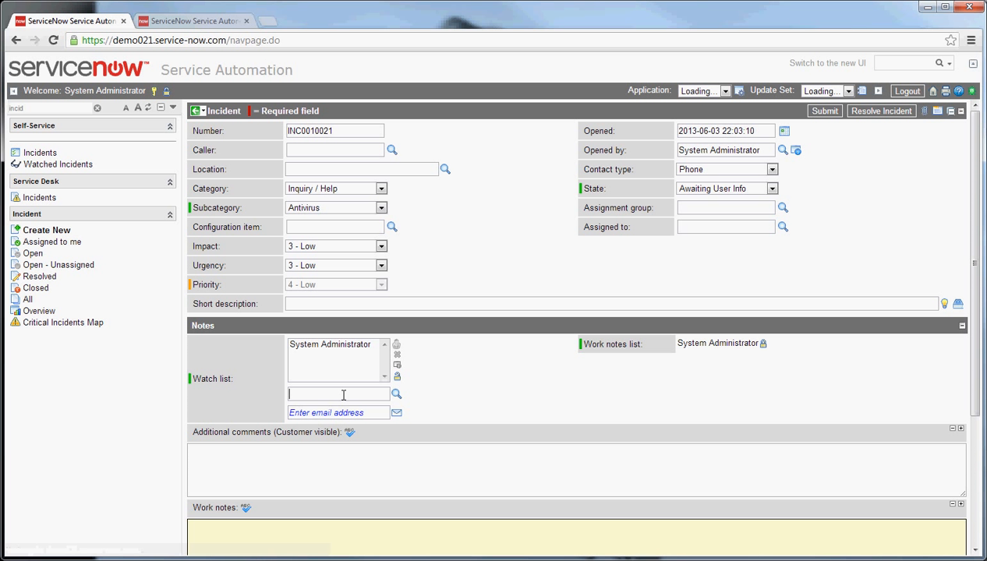
text(a)
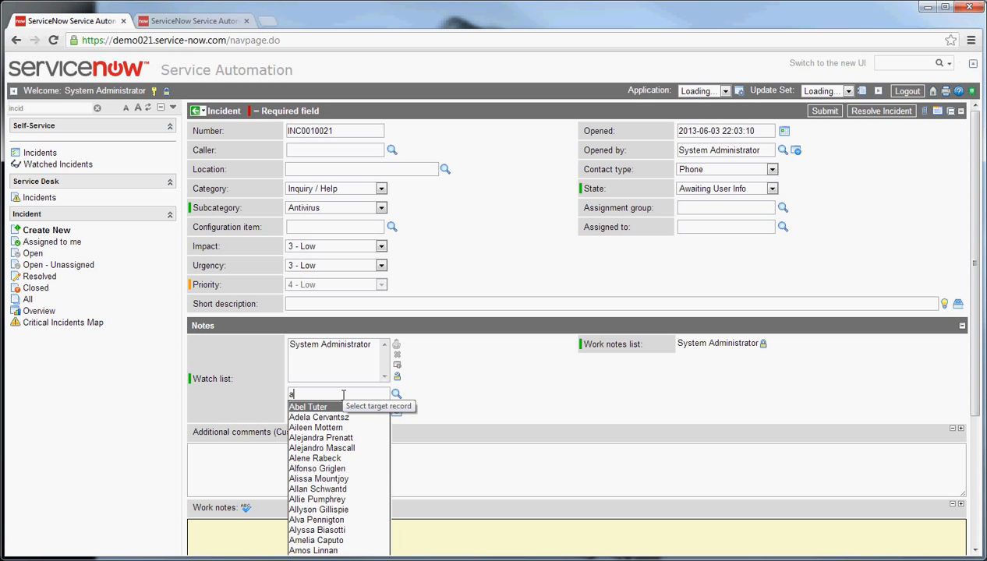
key(Down)
key(Tab)
Step: Add an external e-mail address to the incident's watch list, correcting the stray trailing period
click(347, 413)
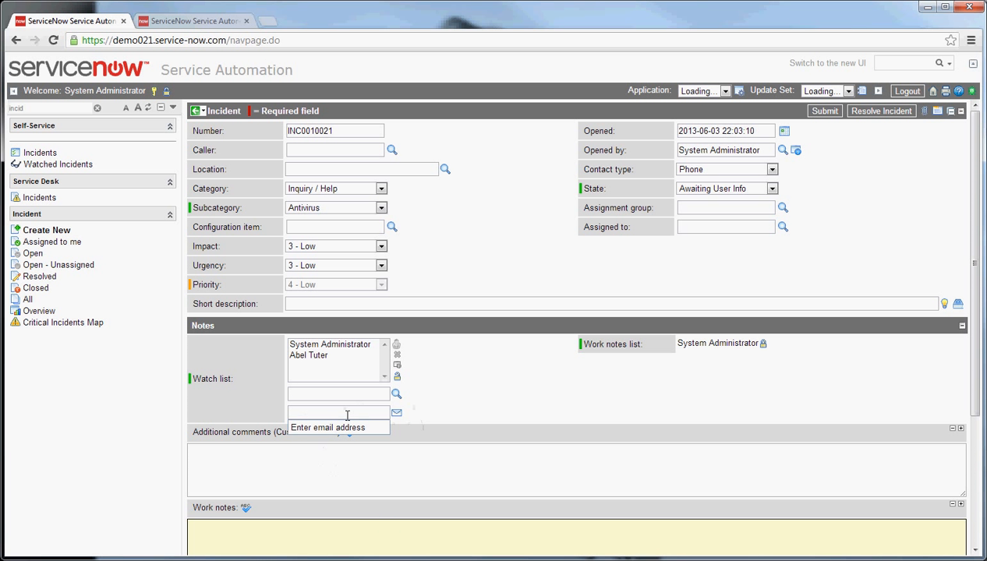
text(email@email.com)
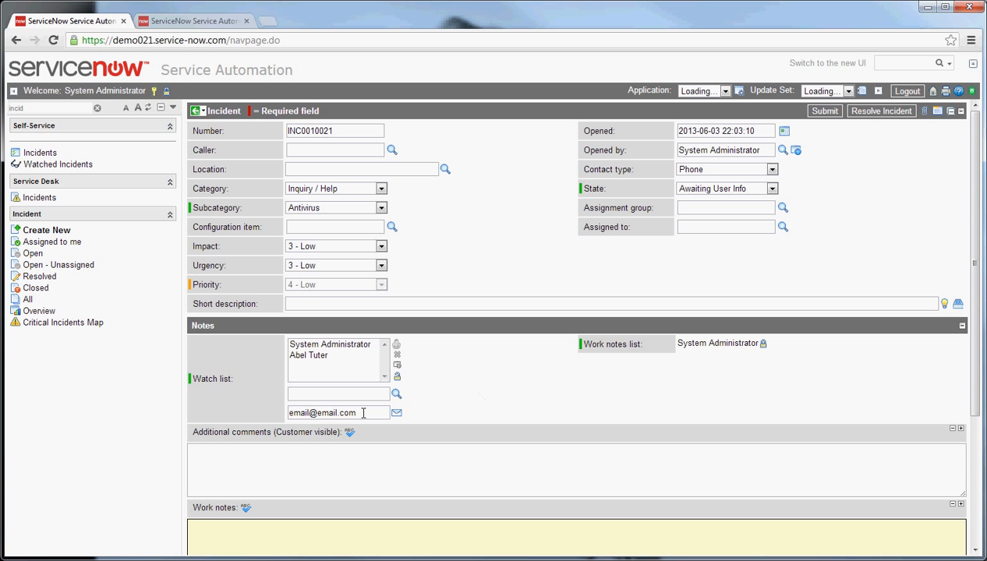
text(.)
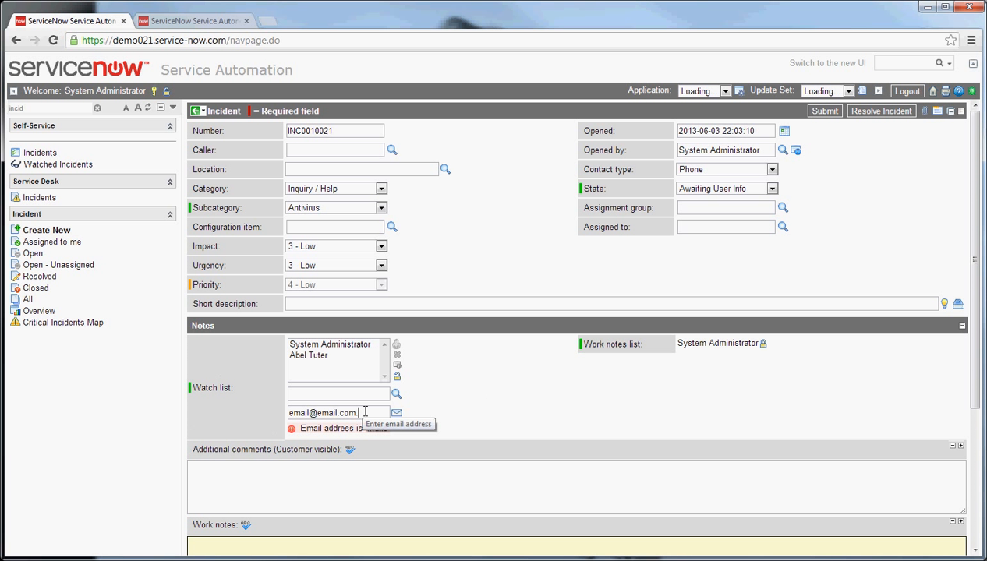
key(BackSpace)
key(Return)
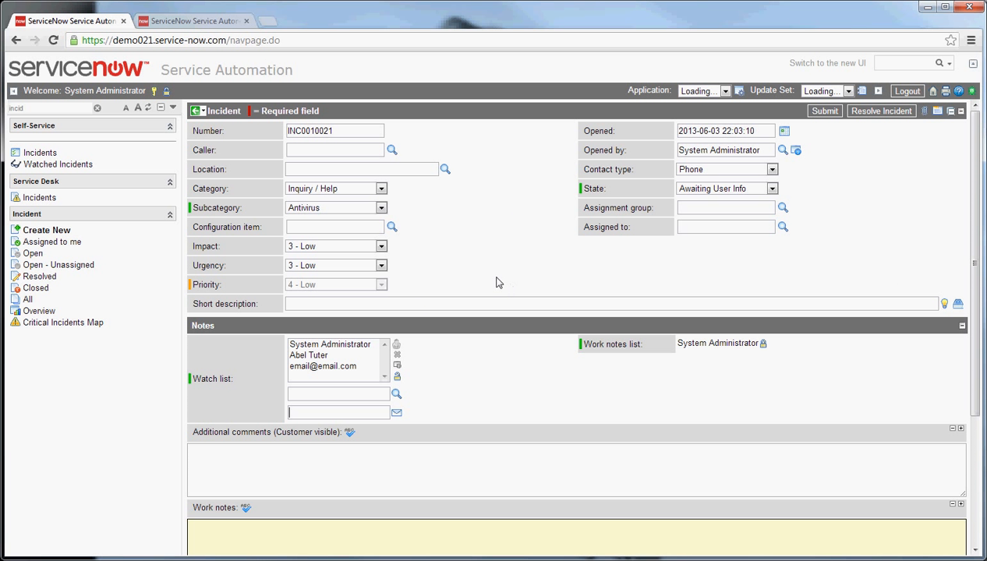
Step: View the incident's attachment options and close them without attaching a file
click(925, 113)
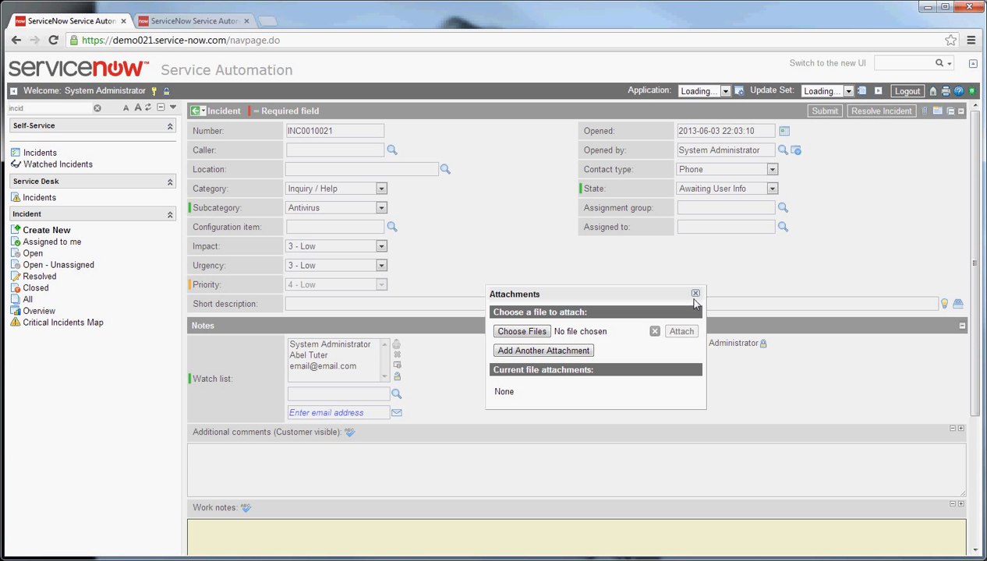
click(697, 295)
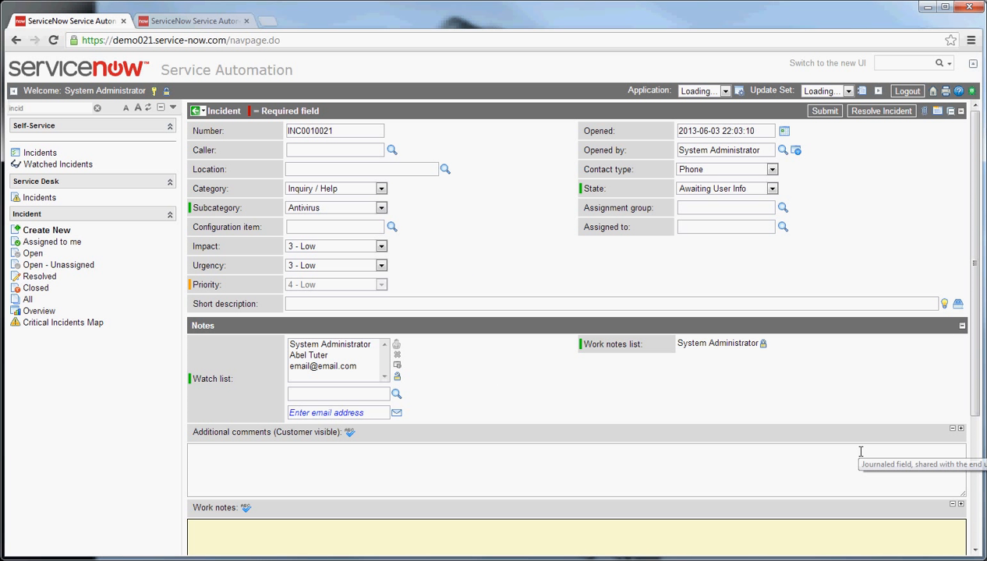